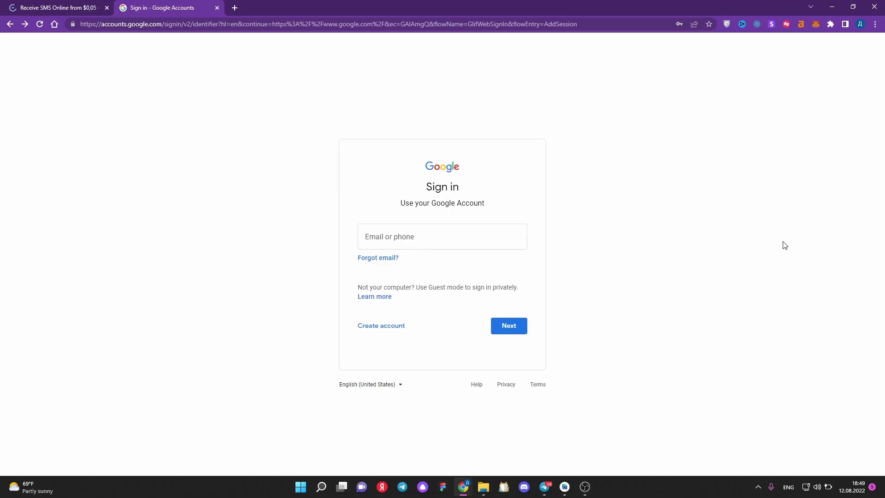
# Step: Start a personal Google account with first name John, last name Doe and a desired username
pyautogui.click(398, 330)
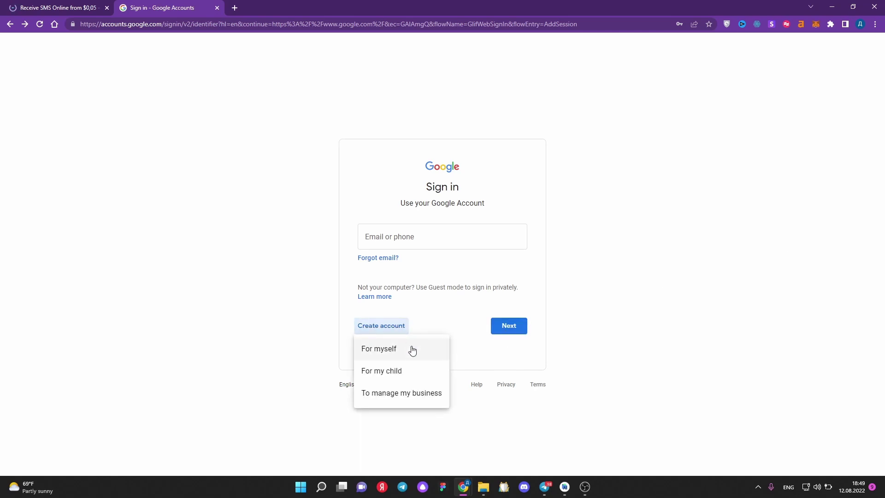
pyautogui.click(414, 356)
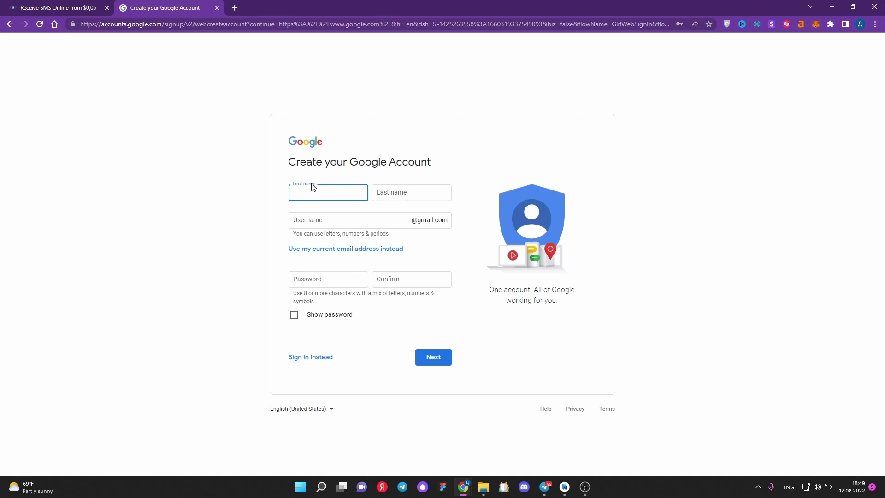
pyautogui.write('J')
pyautogui.write('ohn')
pyautogui.click(413, 191)
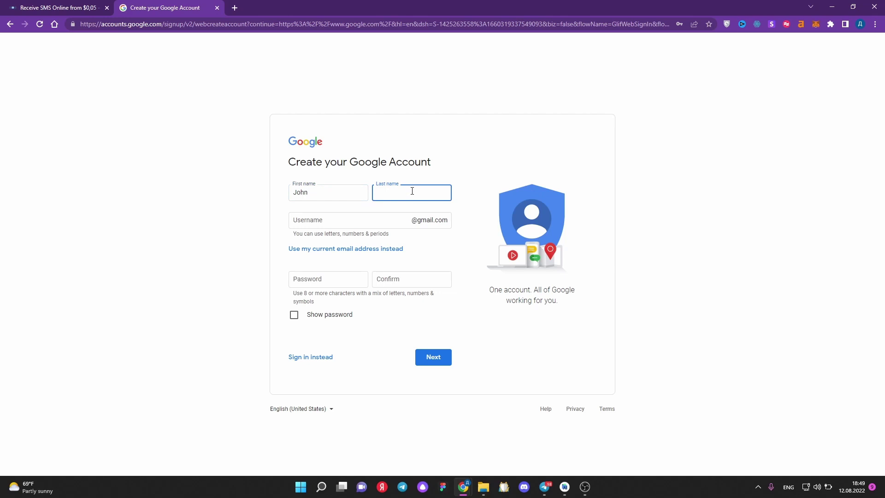
pyautogui.write('Doe')
pyautogui.click(387, 215)
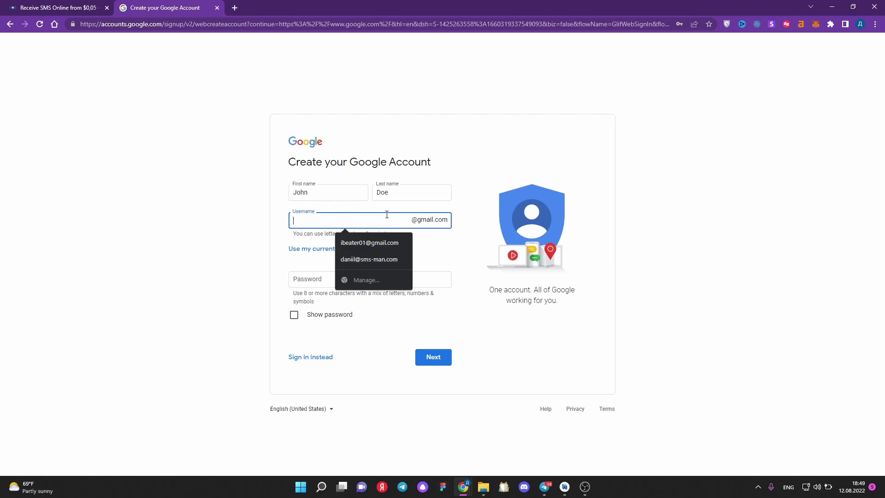
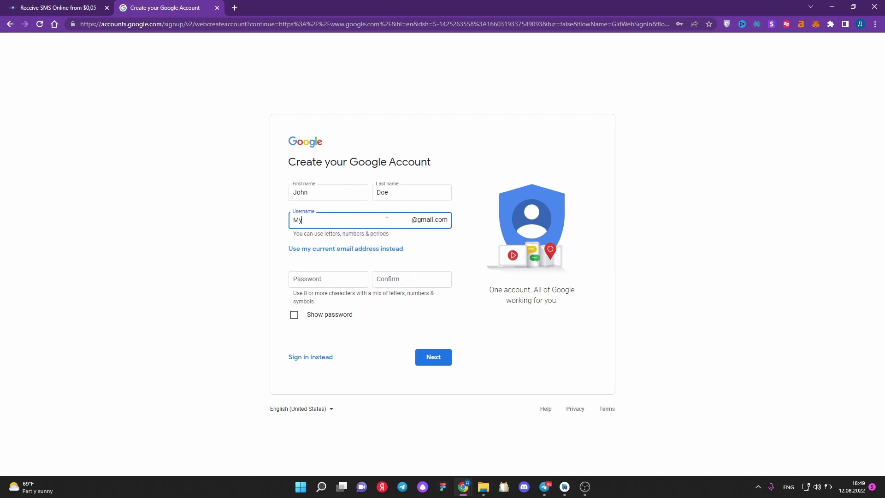
# Step: Enter and confirm a password, then start editing the taken username by removing a letter
pyautogui.click(351, 277)
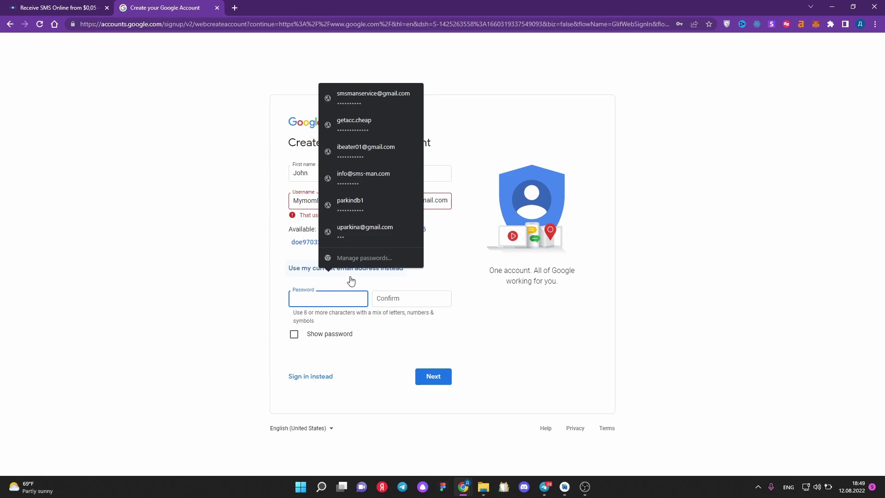
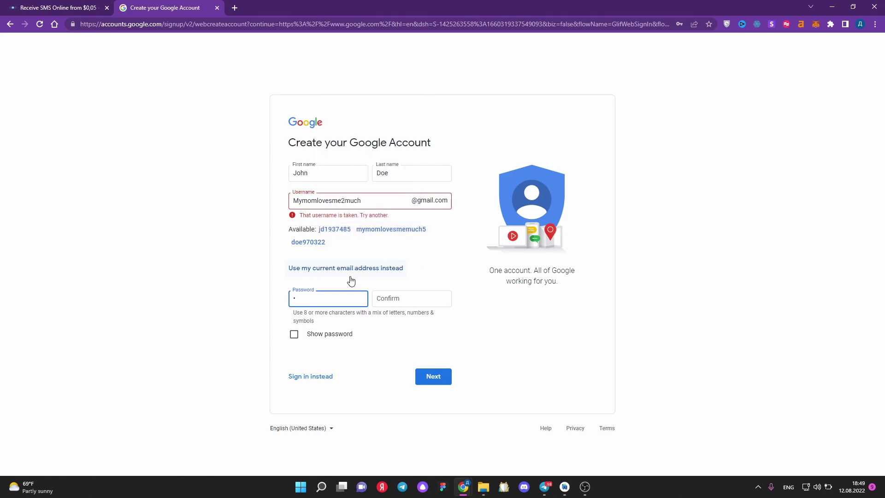
pyautogui.click(380, 301)
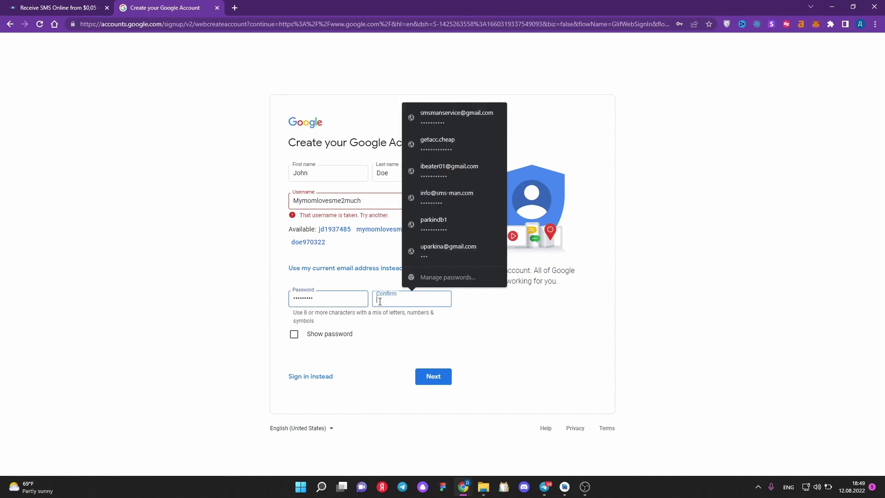
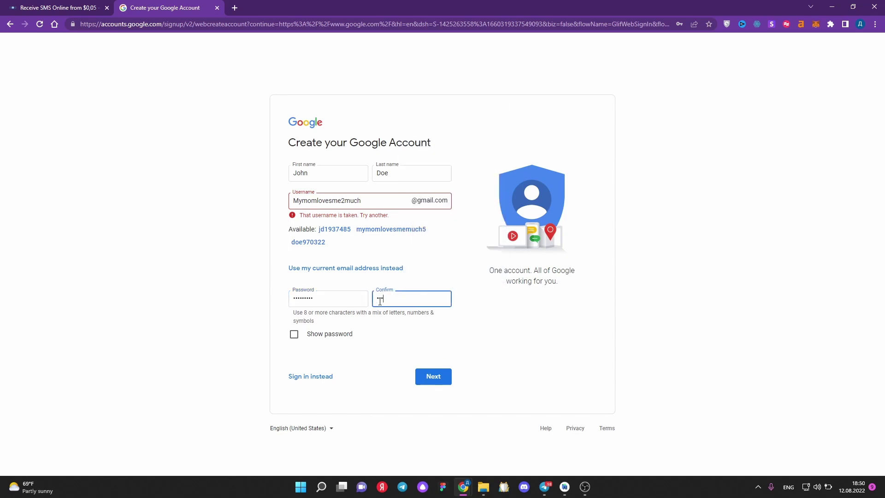
pyautogui.click(389, 198)
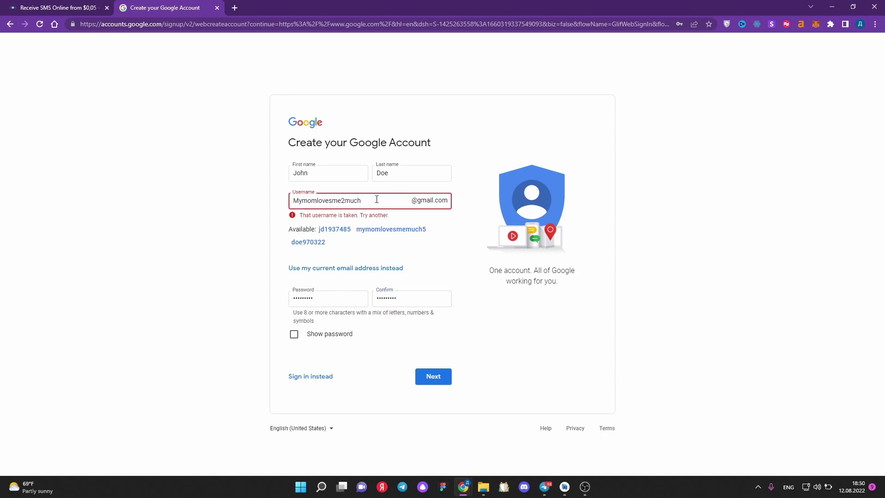
pyautogui.click(311, 201)
pyautogui.press('BackSpace')
pyautogui.write('0')
pyautogui.click(393, 303)
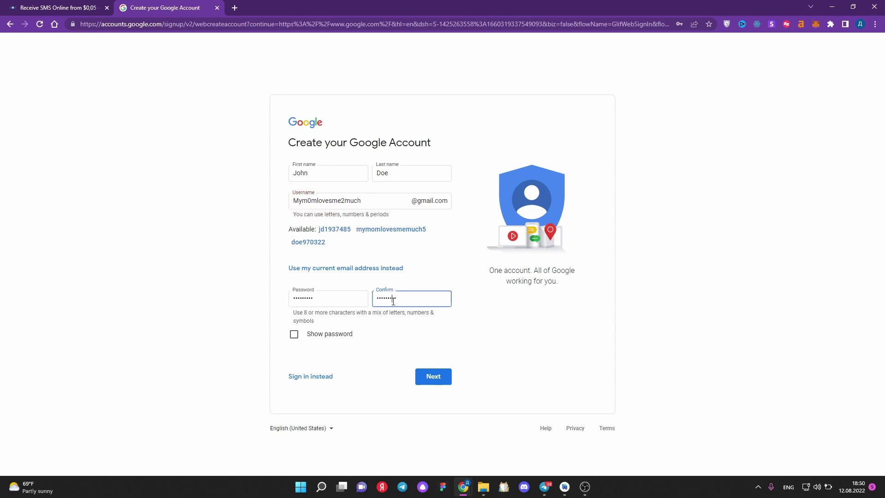
pyautogui.click(372, 208)
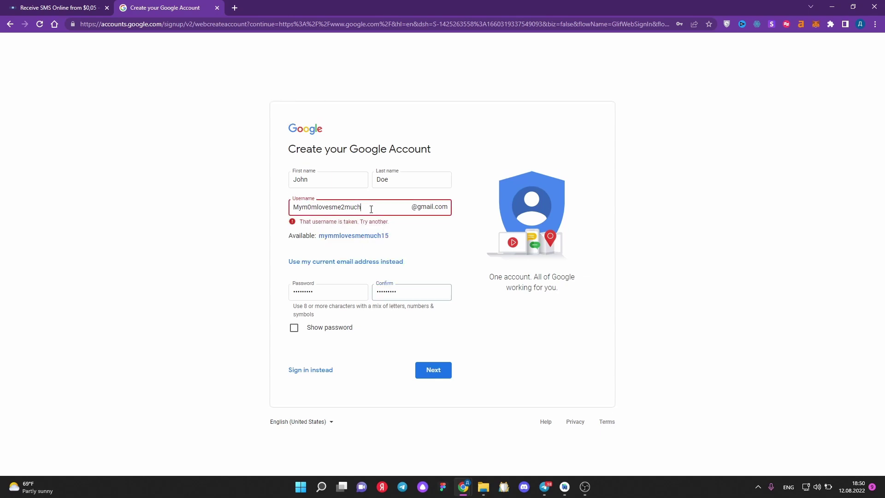
pyautogui.click(411, 292)
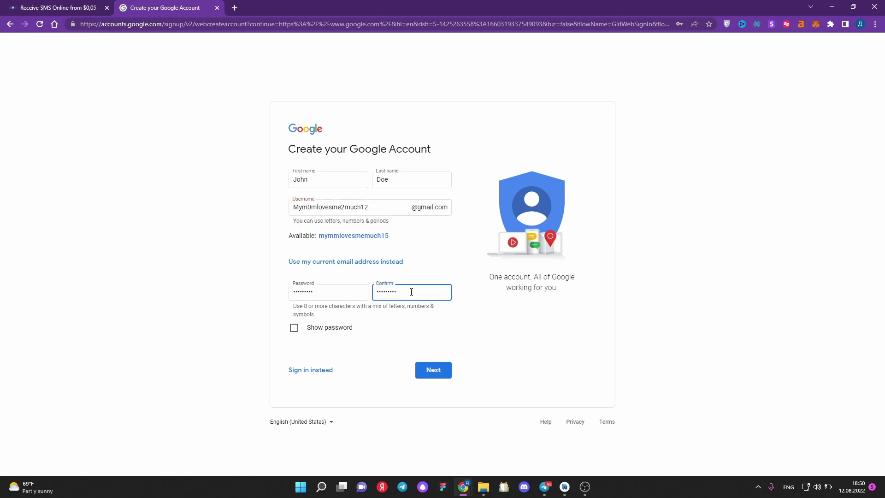
# Step: Submit the account details to reach the phone number verification page
pyautogui.click(436, 372)
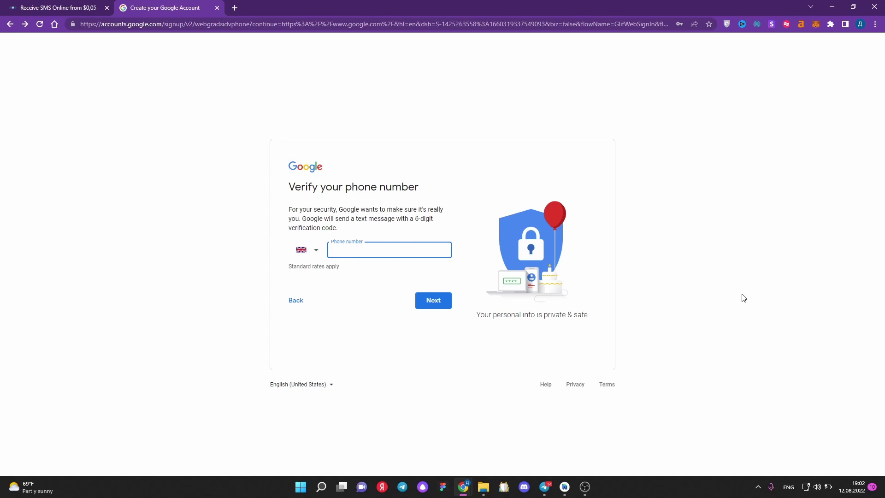
# Step: On SMS-Man, search the country list for 'un' to find United Kingdom
pyautogui.click(77, 13)
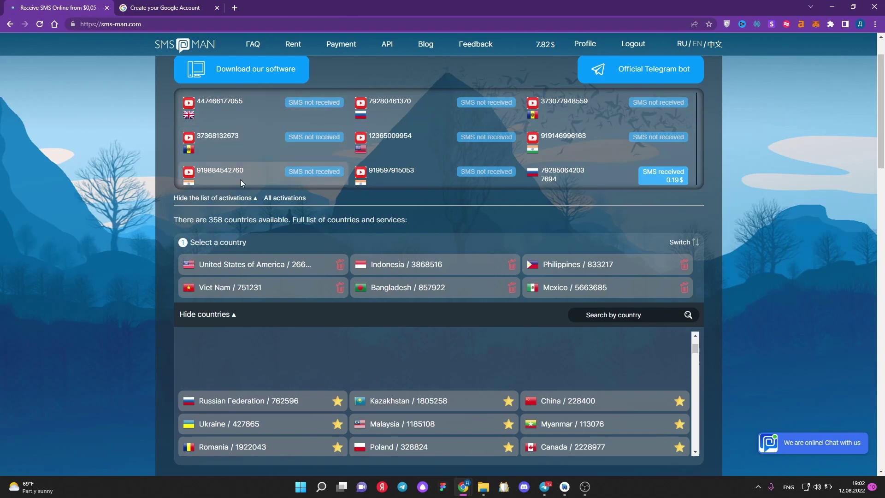
pyautogui.scroll(-1, 241, 179)
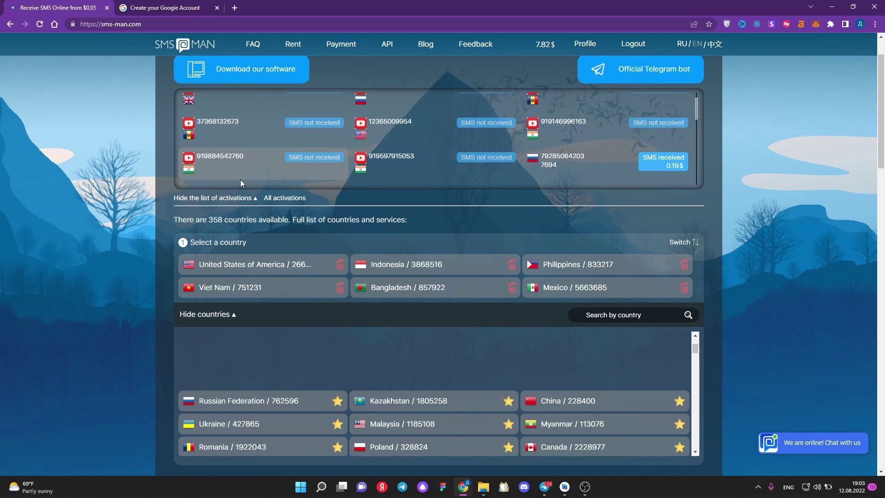
pyautogui.scroll(-1, 240, 179)
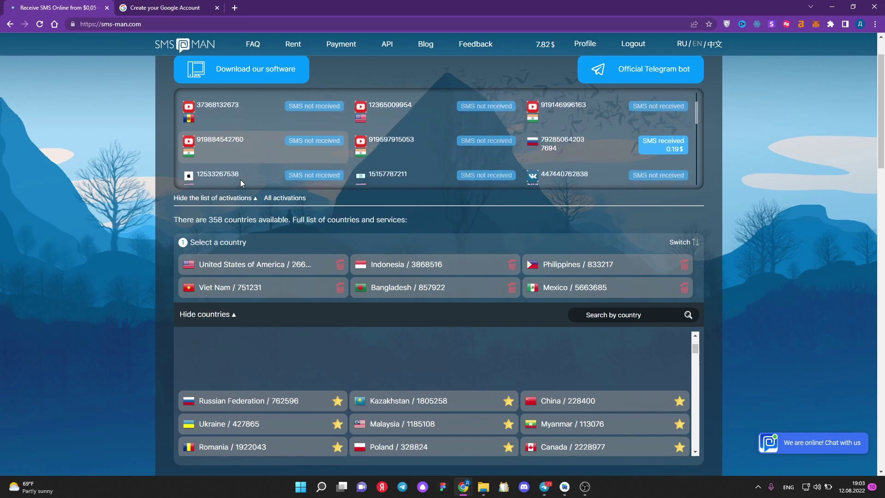
pyautogui.scroll(-1, 240, 180)
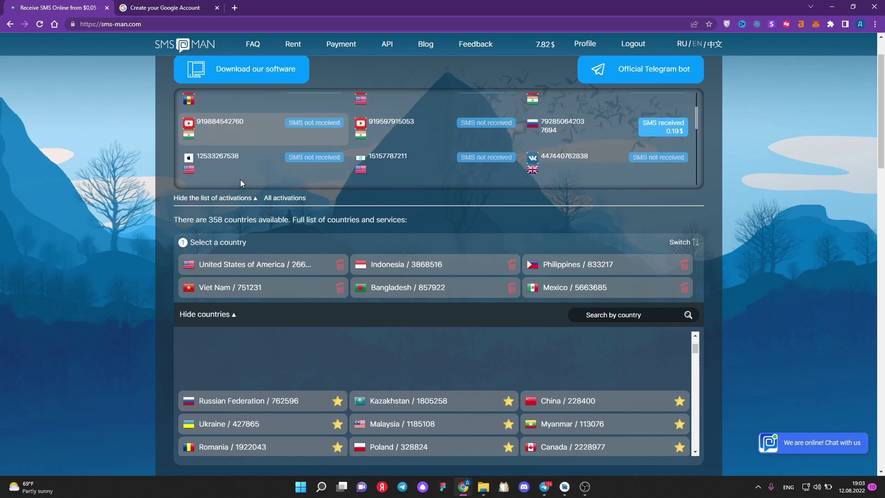
pyautogui.scroll(-1, 240, 179)
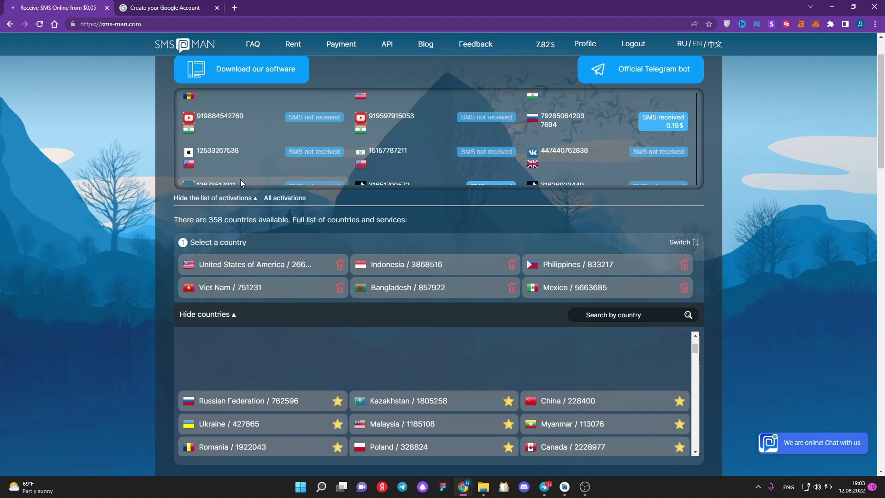
pyautogui.scroll(-1, 240, 179)
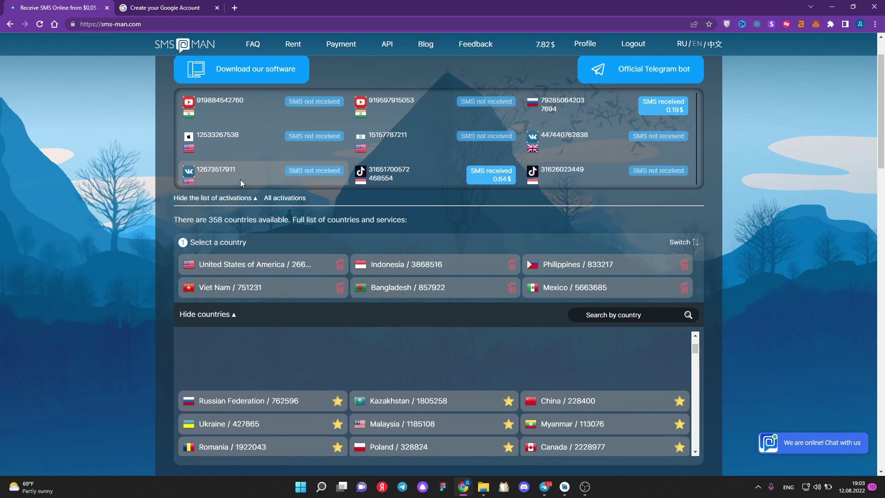
pyautogui.scroll(-1, 240, 179)
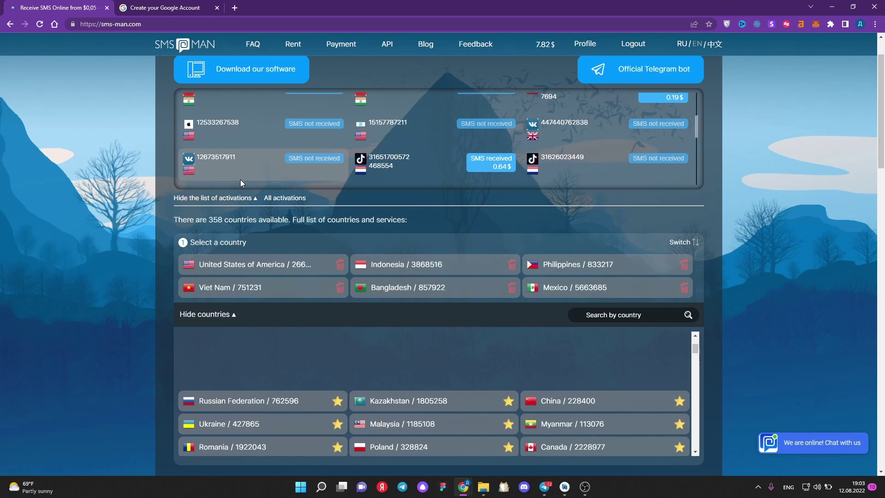
pyautogui.scroll(-1, 240, 179)
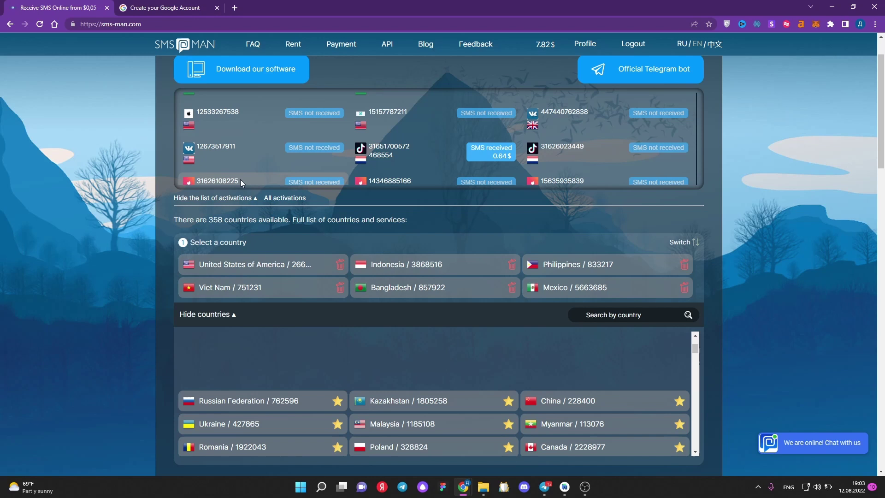
pyautogui.scroll(-1, 240, 179)
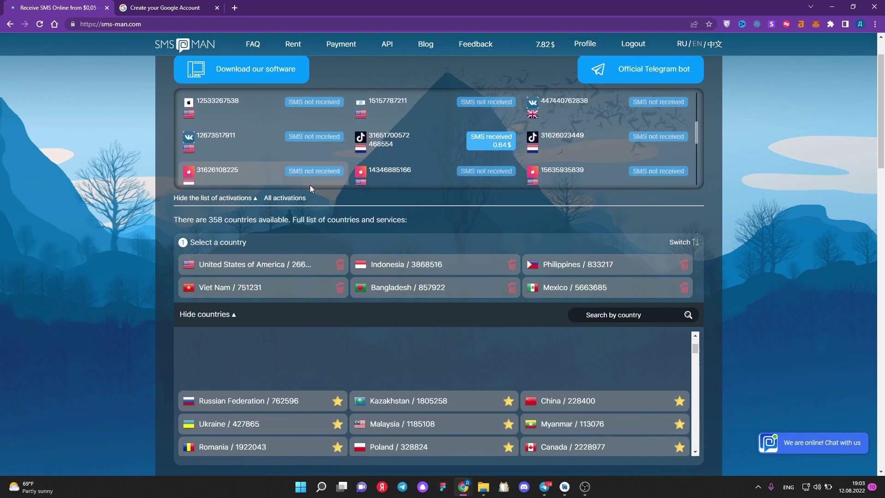
pyautogui.scroll(-1, 525, 235)
pyautogui.scroll(-1, 525, 235)
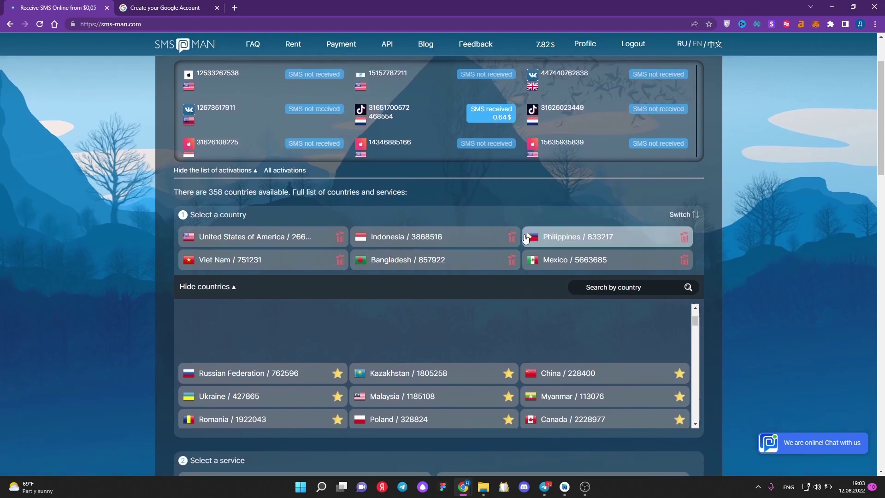
pyautogui.click(636, 289)
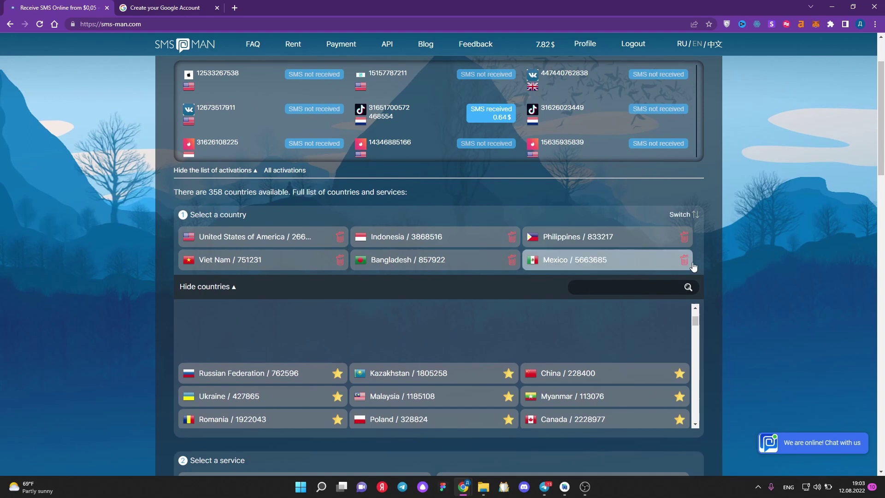
pyautogui.write('un')
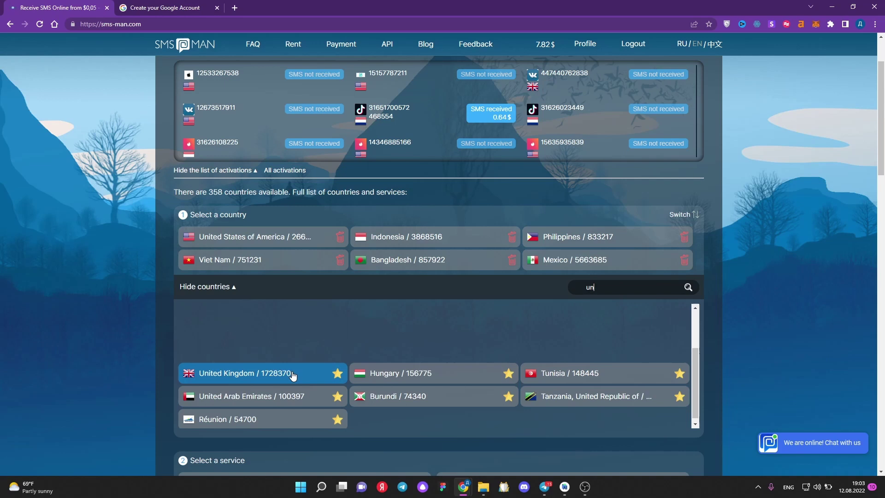
pyautogui.scroll(-1, 537, 330)
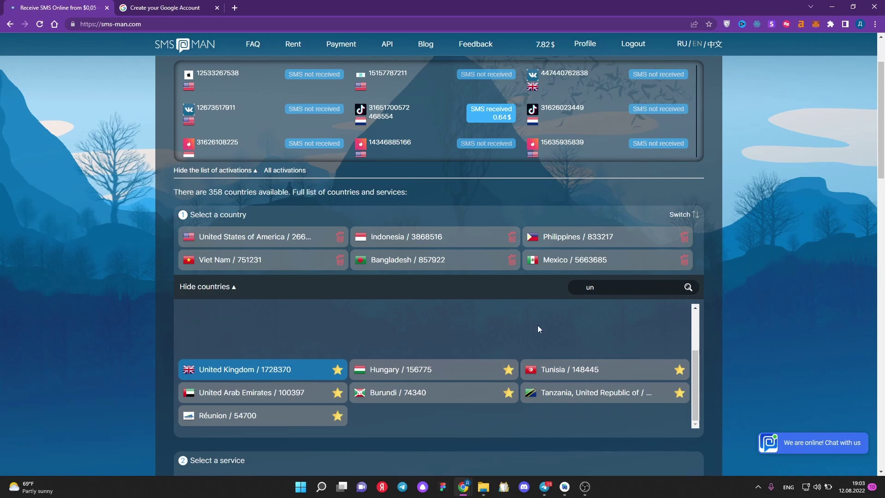
pyautogui.scroll(-1, 723, 392)
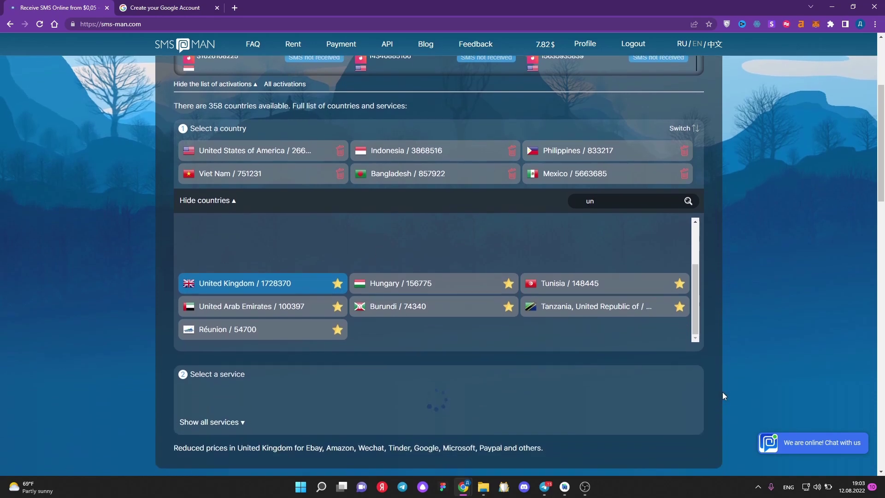
pyautogui.scroll(-1, 723, 396)
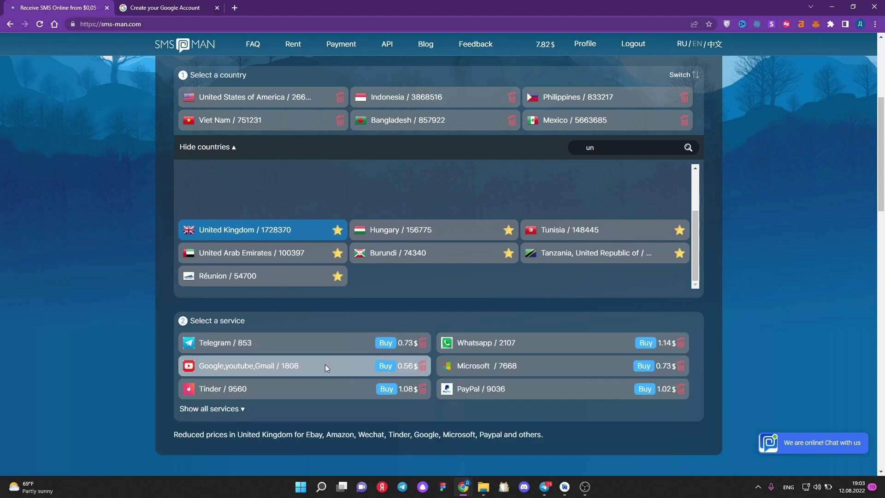
# Step: Buy a UK number for the Google, YouTube and Gmail service
pyautogui.click(384, 367)
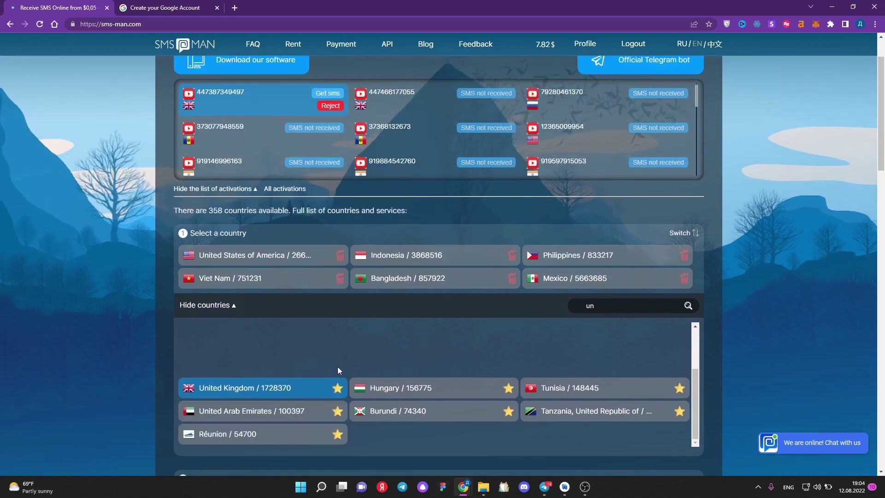
pyautogui.click(221, 94)
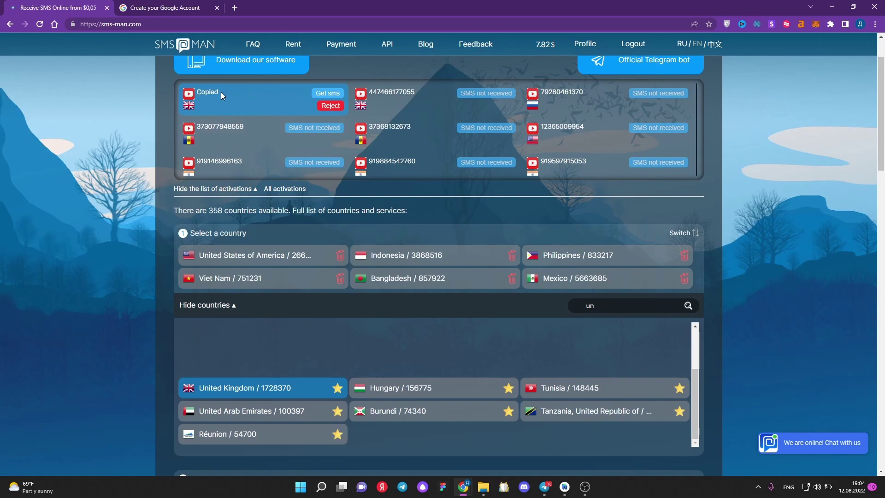
pyautogui.click(159, 9)
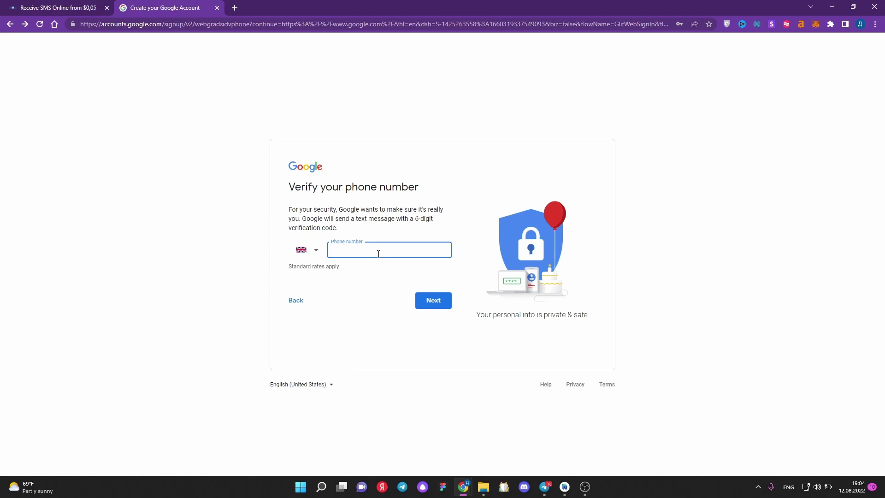
pyautogui.hotkey('ctrl', 'v')
pyautogui.click(334, 250)
pyautogui.write('+')
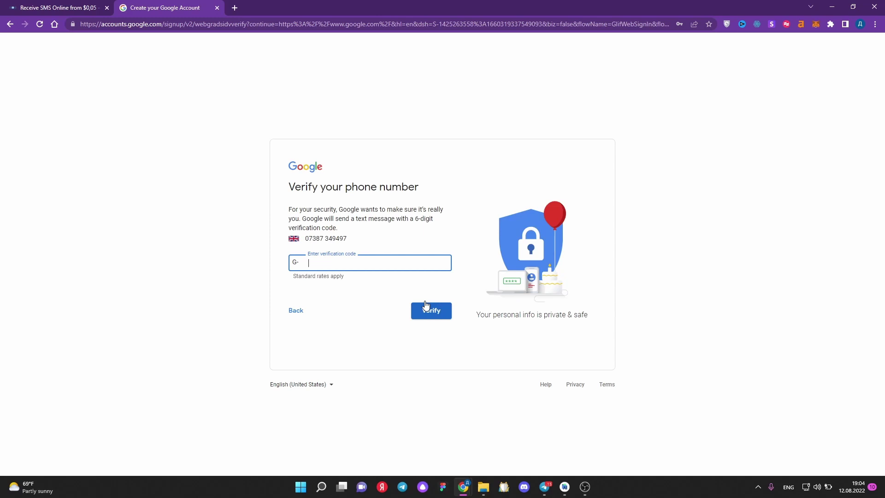
pyautogui.click(63, 12)
pyautogui.scroll(1, 373, 195)
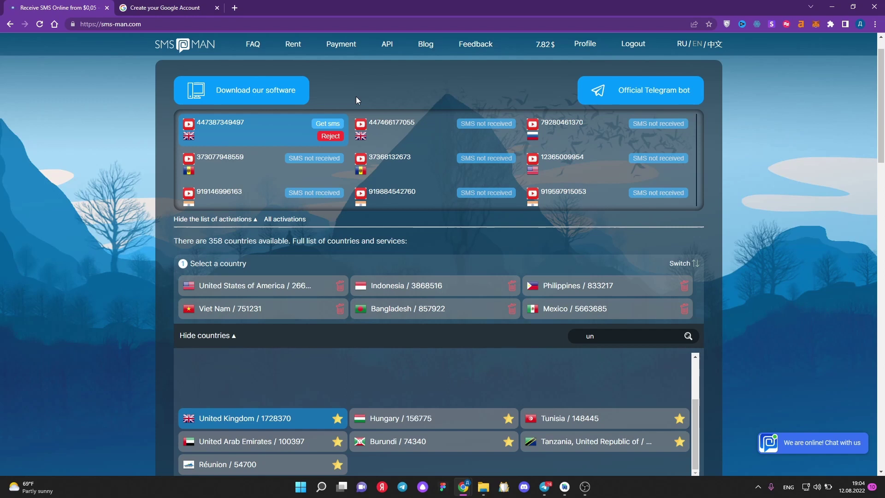
pyautogui.click(335, 125)
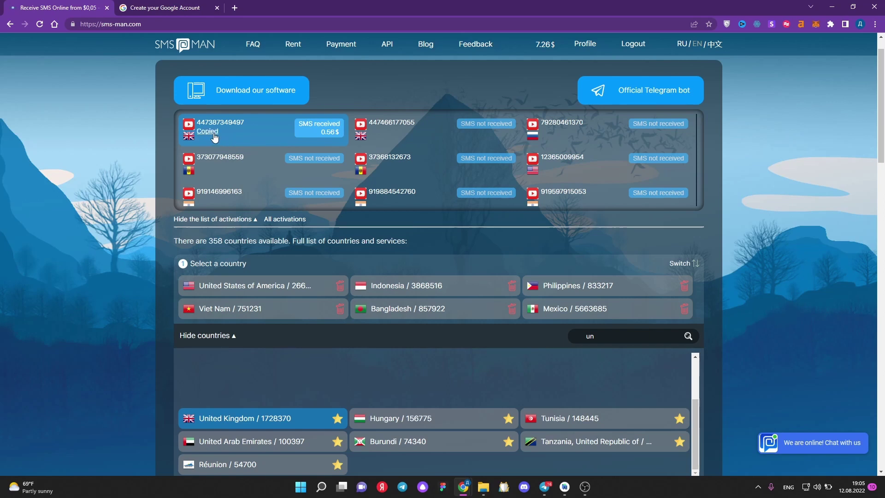
pyautogui.click(178, 10)
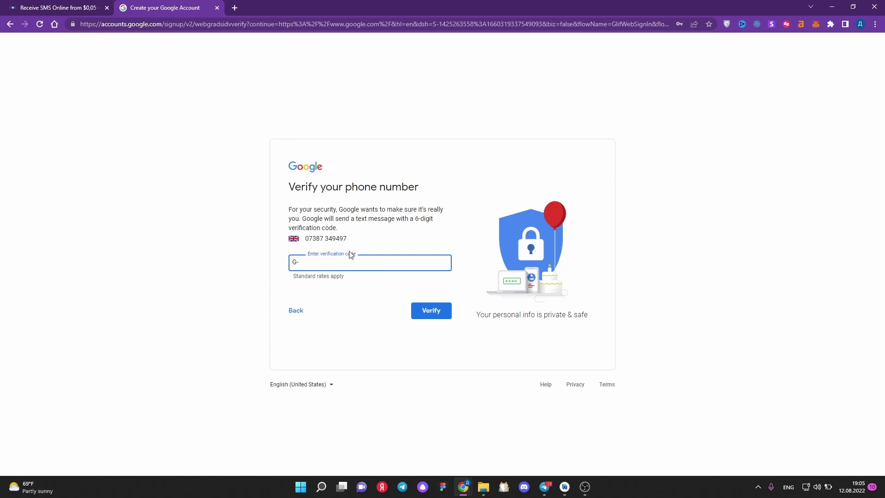
pyautogui.hotkey('ctrl', 'v')
pyautogui.click(427, 317)
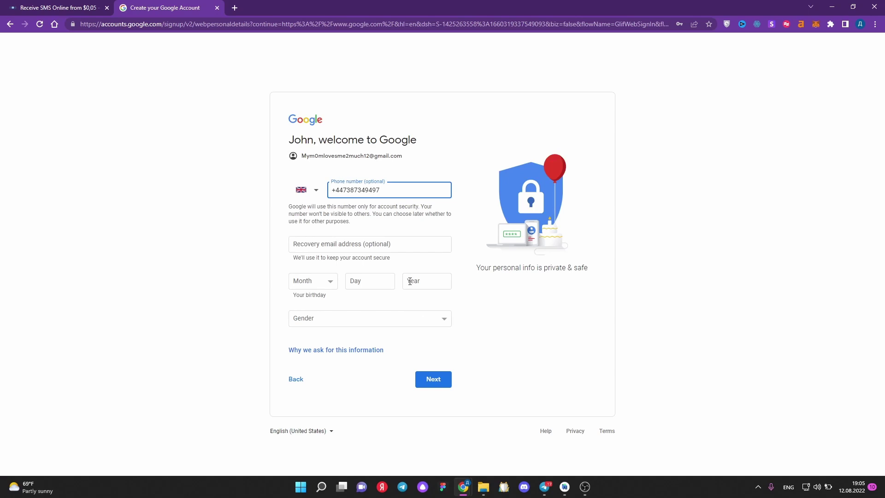
pyautogui.click(384, 248)
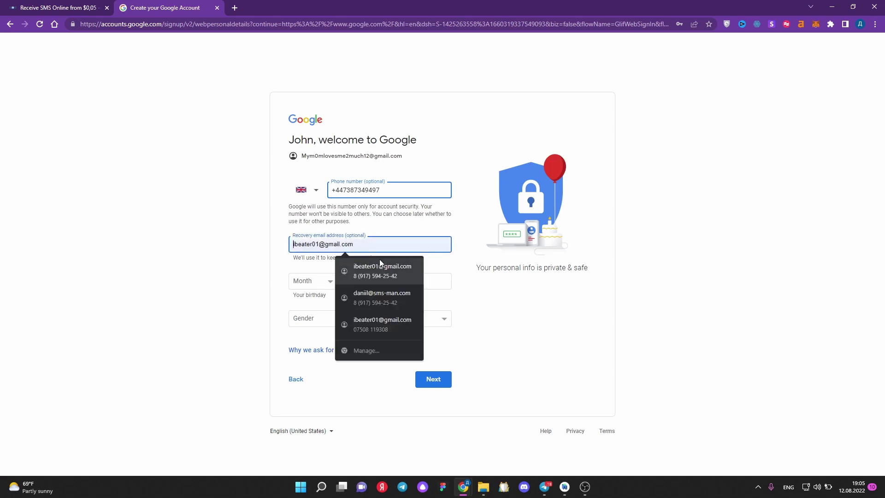
pyautogui.click(380, 264)
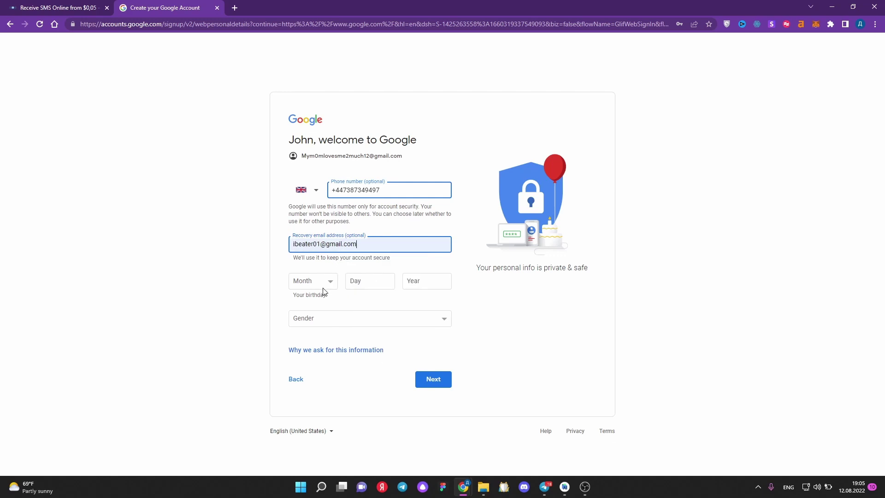
pyautogui.click(323, 288)
pyautogui.click(308, 330)
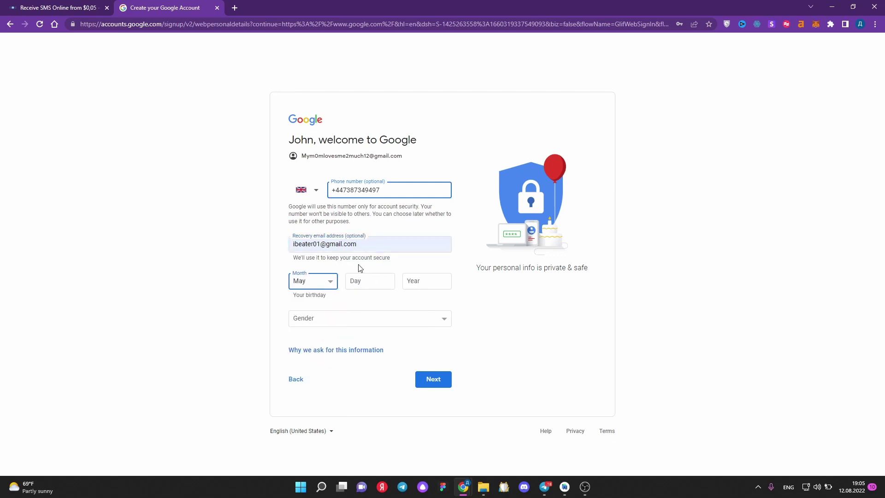
pyautogui.click(368, 281)
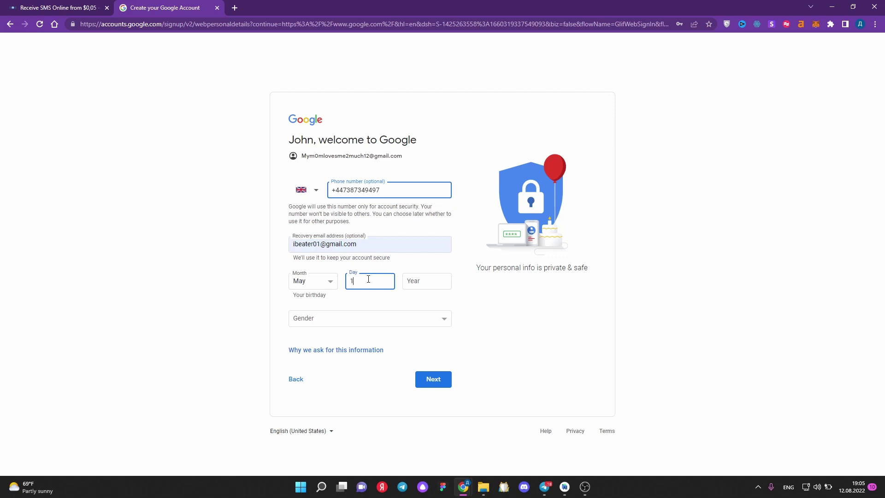
pyautogui.click(415, 281)
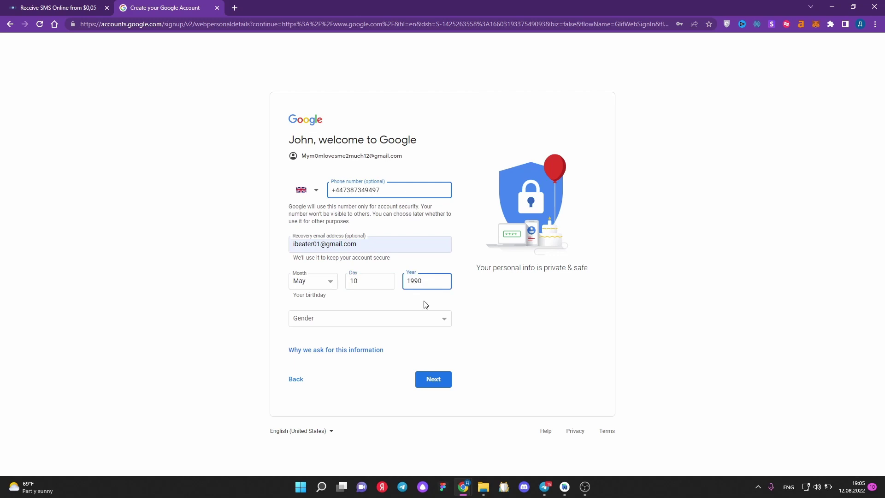
# Step: Set gender to Male and continue to the next sign-up step
pyautogui.click(429, 322)
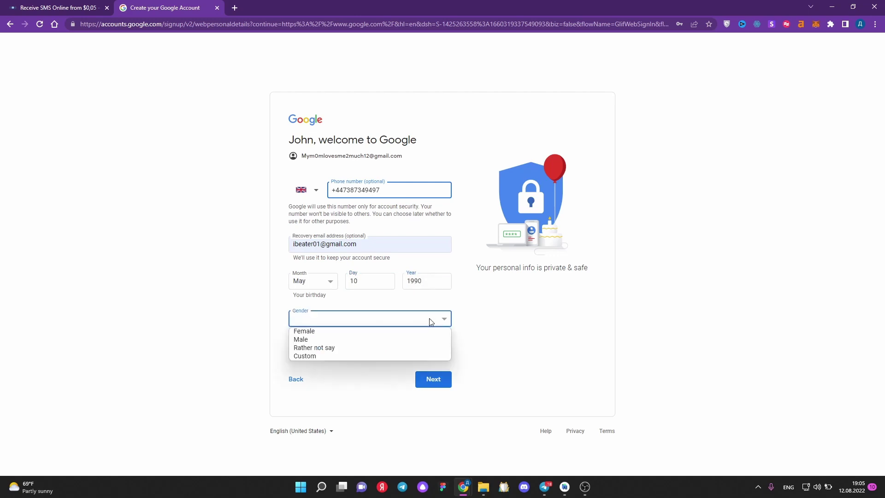
pyautogui.click(404, 340)
pyautogui.click(434, 381)
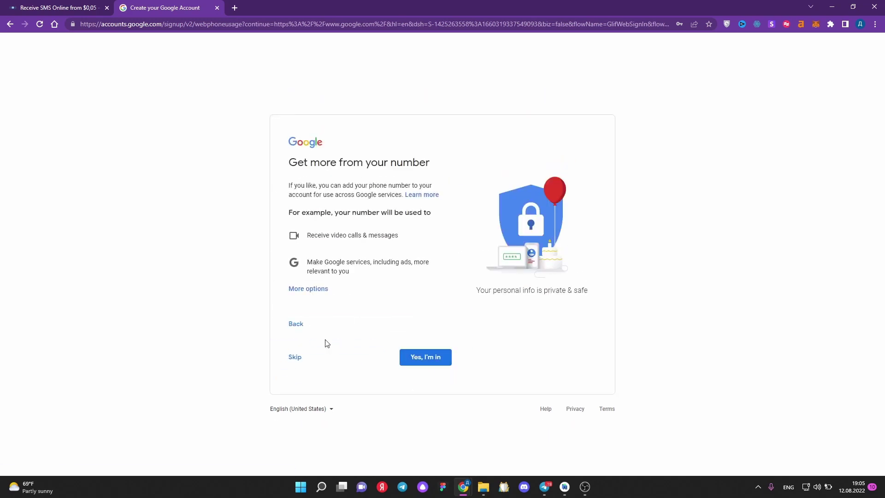
# Step: Opt the number in for Google services and agree to the Privacy and Terms
pyautogui.click(427, 368)
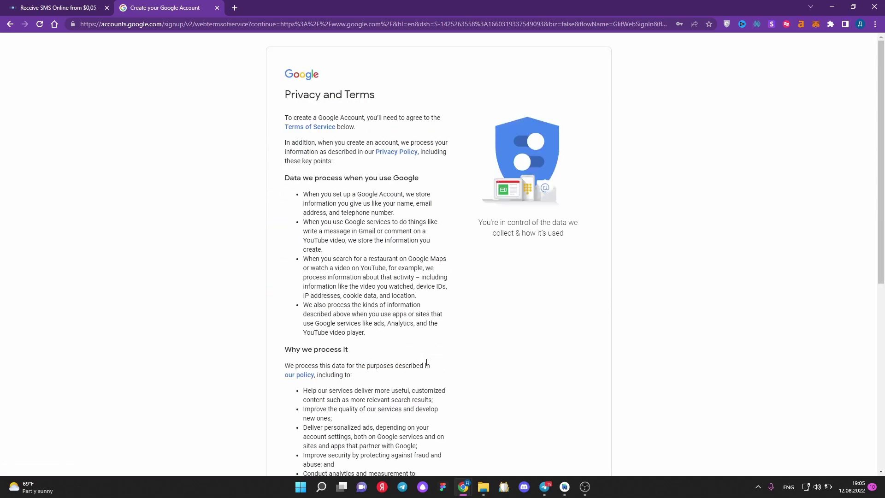
pyautogui.scroll(-1, 426, 363)
pyautogui.scroll(-1, 427, 362)
pyautogui.scroll(-1, 427, 362)
pyautogui.scroll(-1, 427, 362)
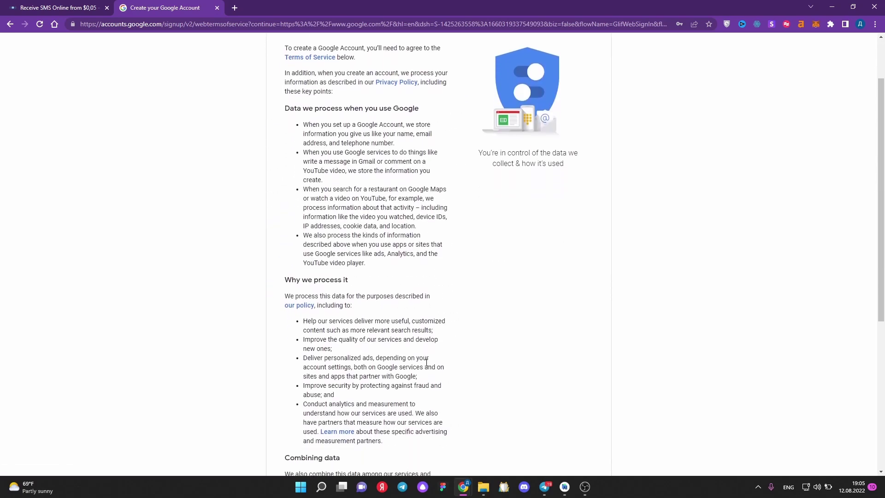
pyautogui.scroll(-1, 427, 363)
pyautogui.scroll(-1, 427, 362)
pyautogui.scroll(-1, 427, 363)
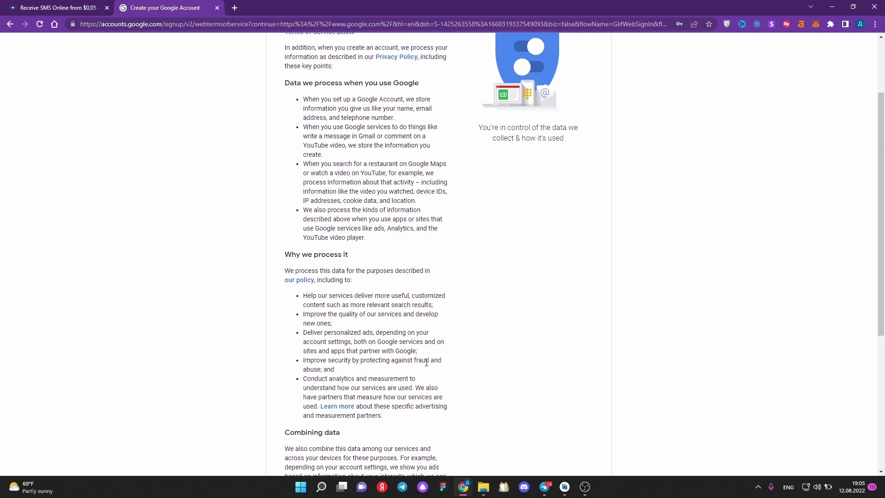
pyautogui.scroll(-2, 406, 425)
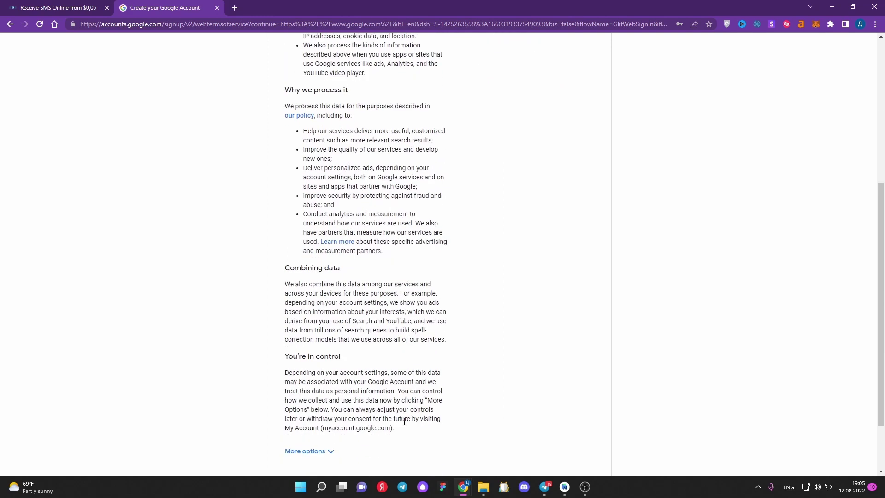
pyautogui.scroll(-1, 406, 424)
pyautogui.click(426, 415)
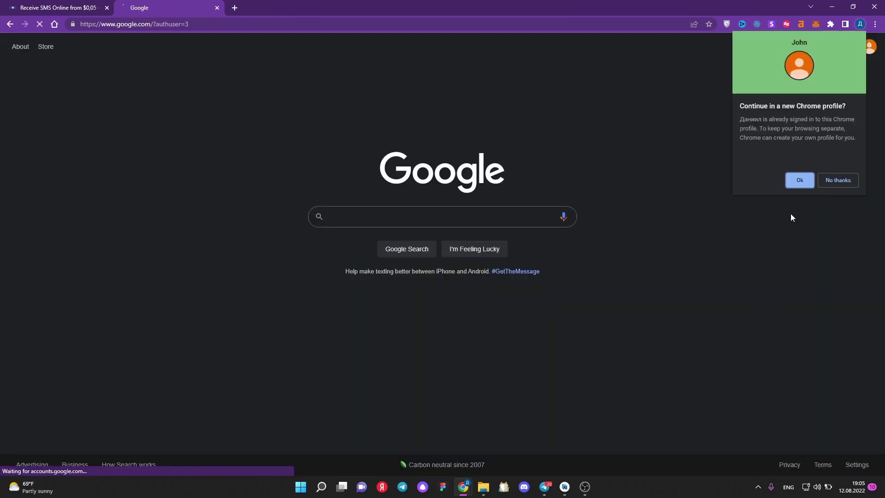
# Step: Accept the separate Chrome profile and show the signed-in accounts list
pyautogui.click(803, 185)
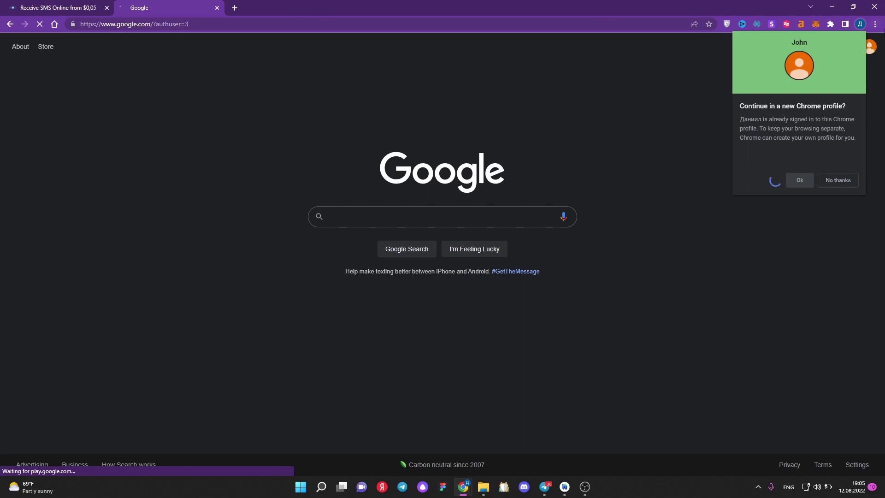
pyautogui.click(876, 50)
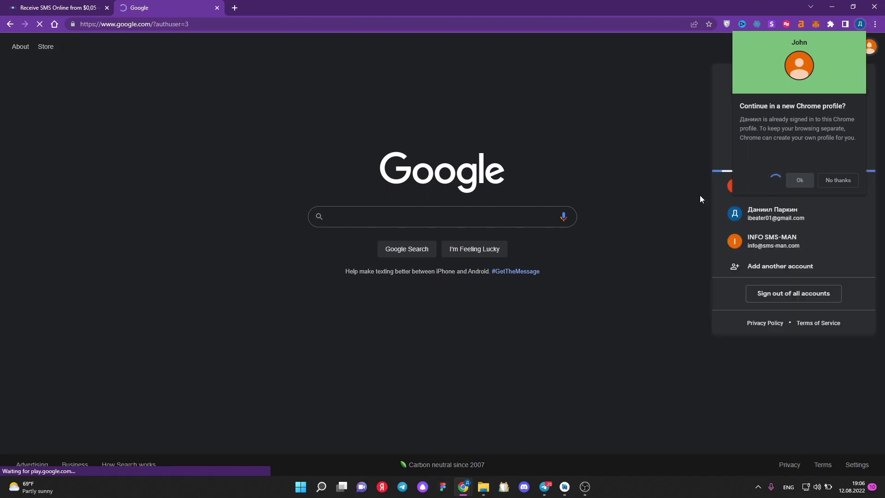